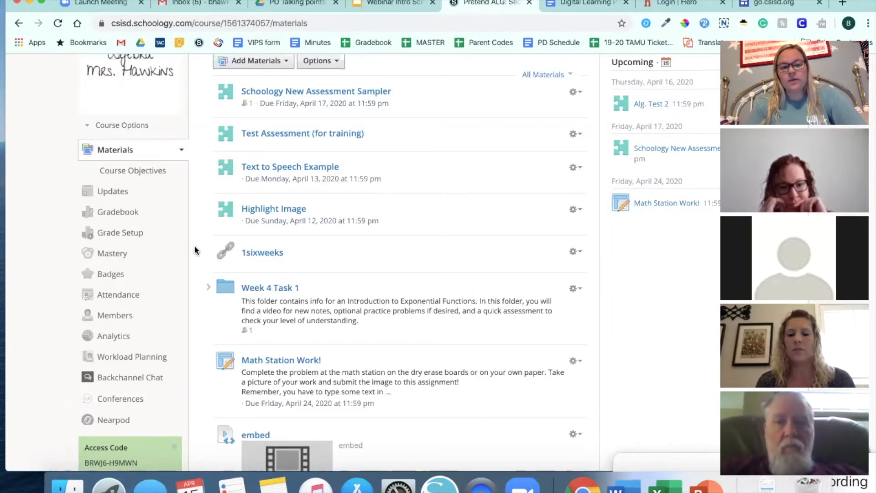
Open the Math Station Work! assignment for editing and review its grading category choices and options
left_click(574, 361)
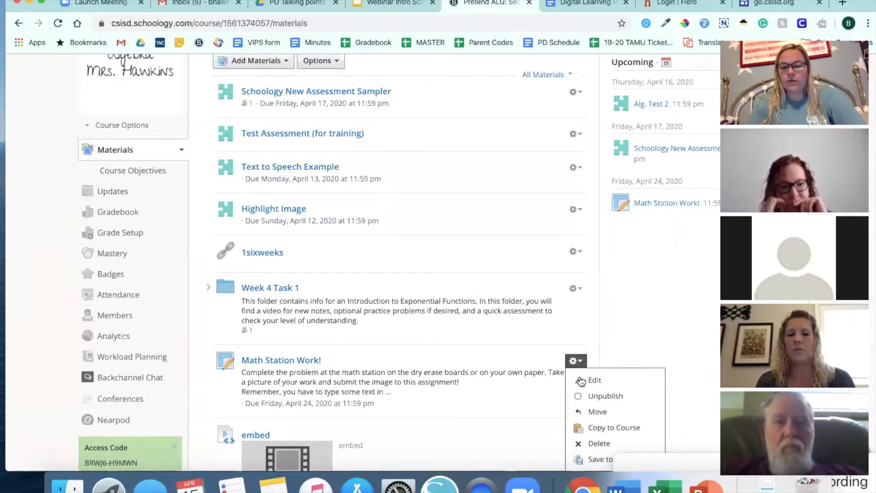
left_click(591, 379)
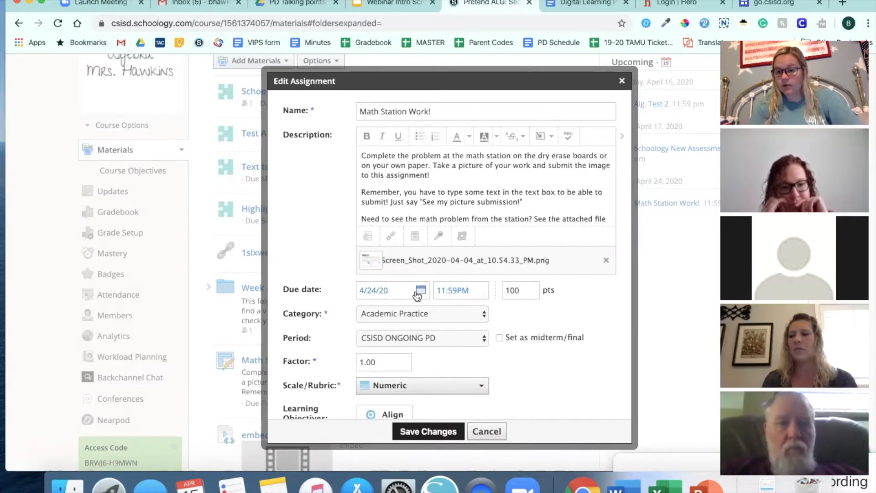
left_click(436, 314)
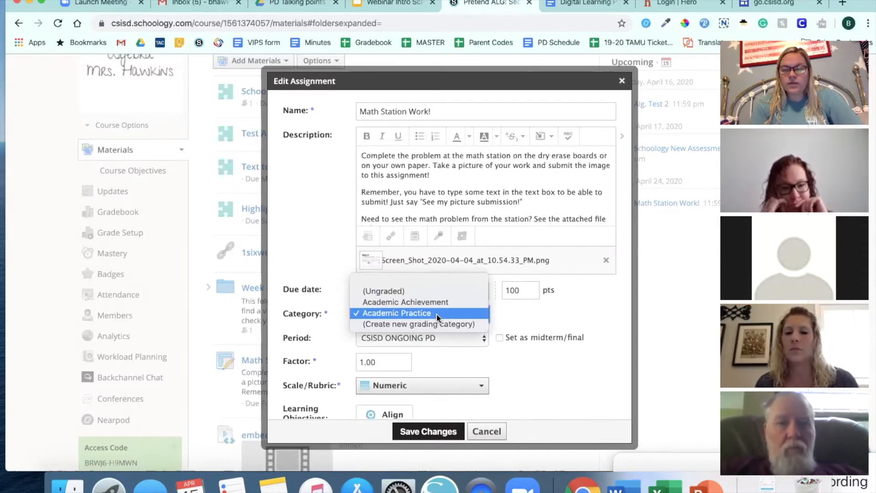
left_click(436, 313)
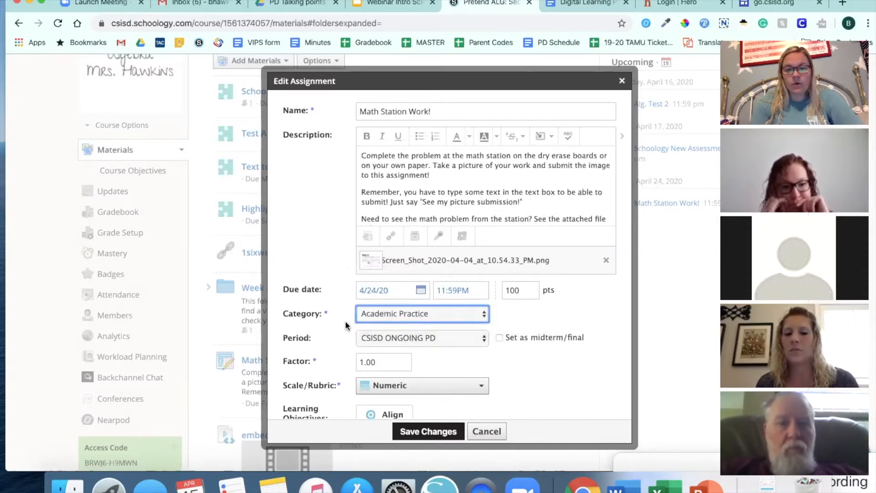
scroll(345, 320, "down", 2)
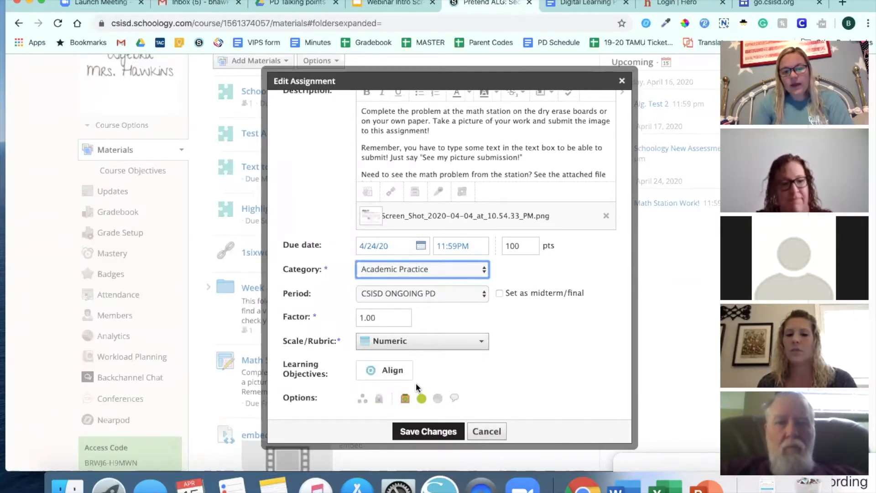
scroll(426, 378, "up", 5)
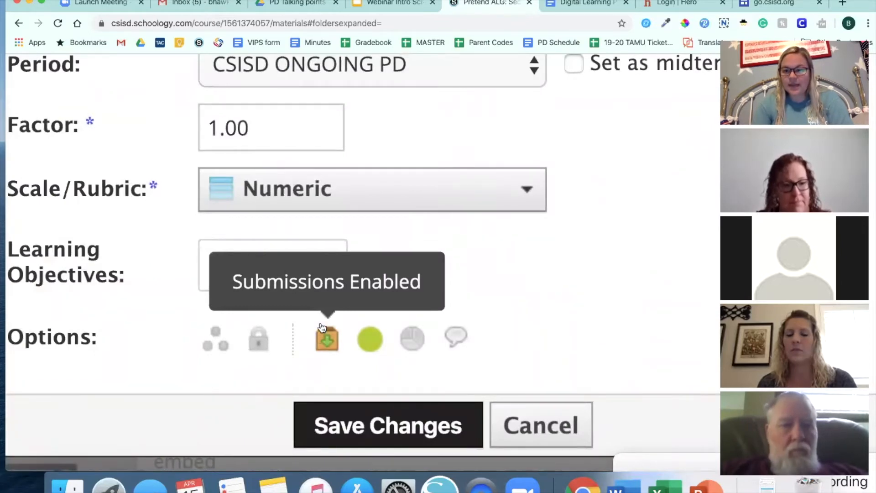
Try switching the assignment's submissions and published status off and back on, and close its settings without saving
left_click(330, 352)
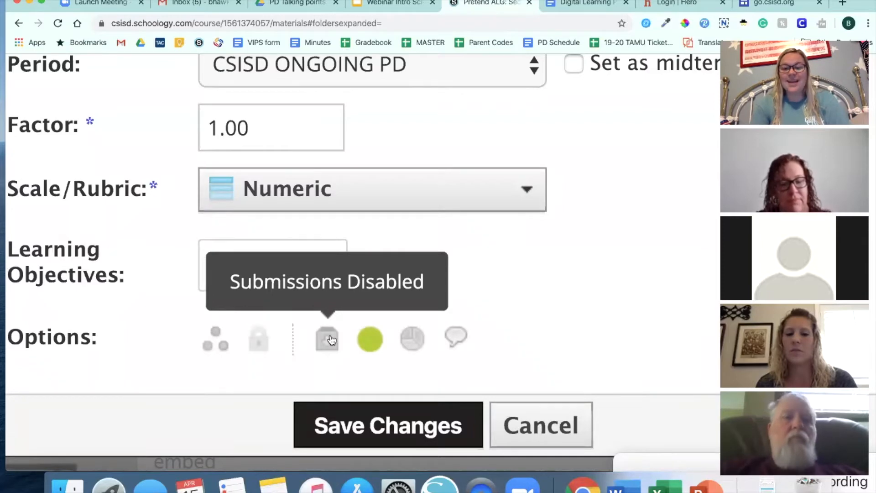
left_click(331, 340)
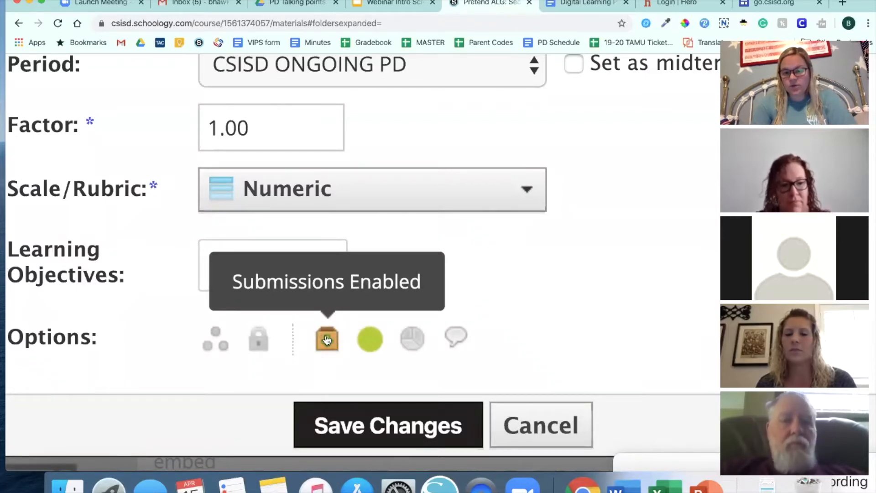
left_click(371, 342)
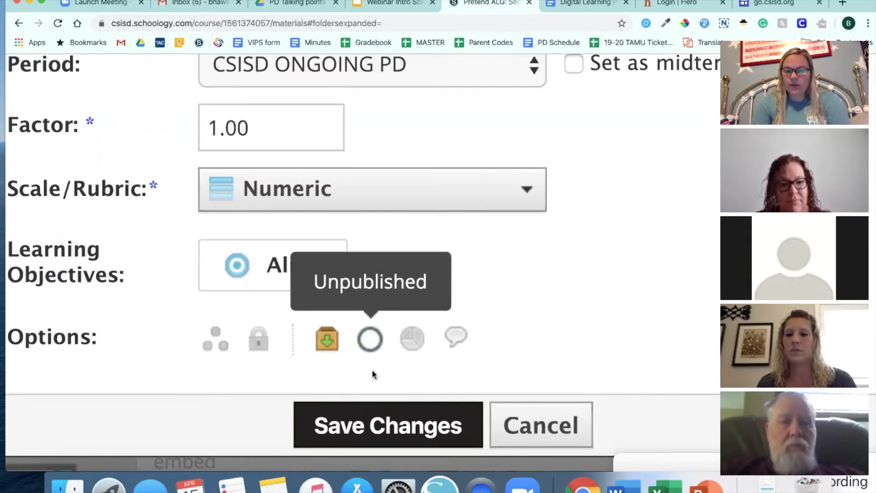
left_click(371, 348)
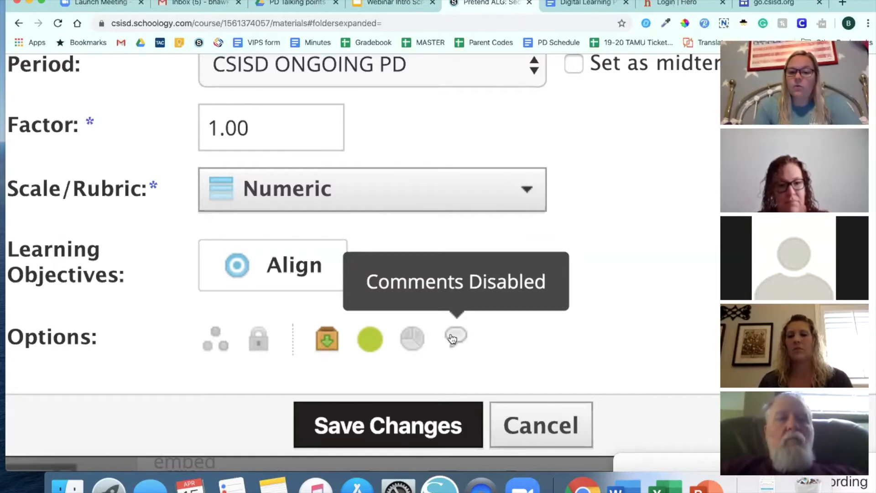
scroll(517, 340, "down", 5)
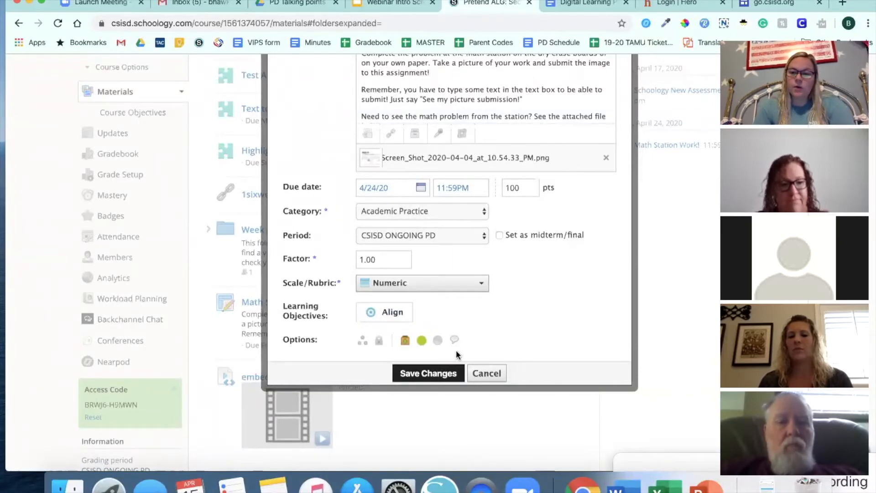
left_click(482, 370)
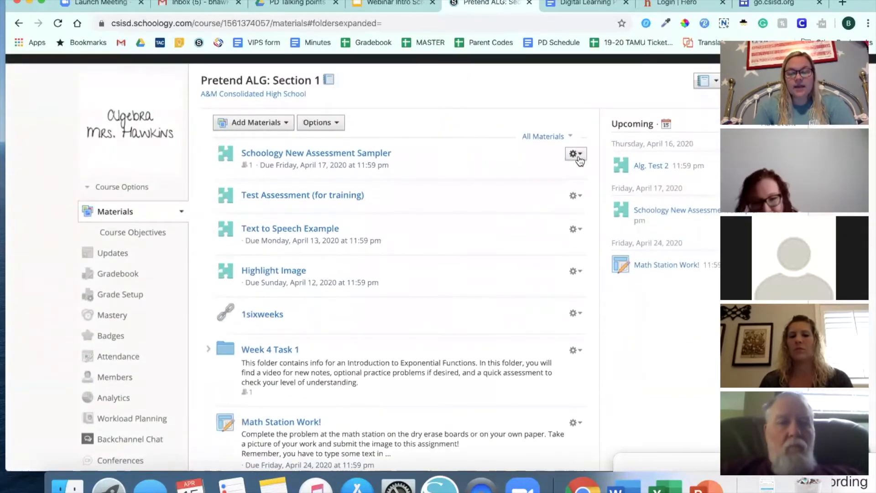
Try setting the Schoology New Assessment Sampler's submissions to Disable and back to Enable until..., and discard the edits
left_click(576, 154)
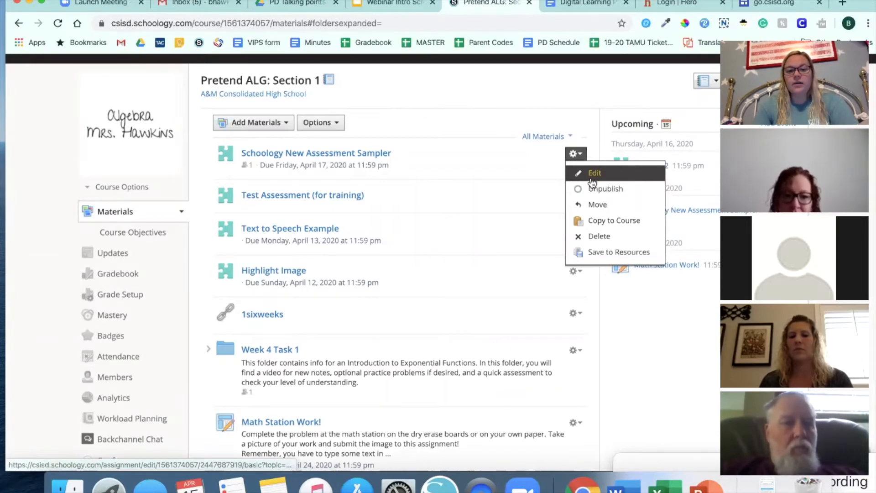
left_click(592, 182)
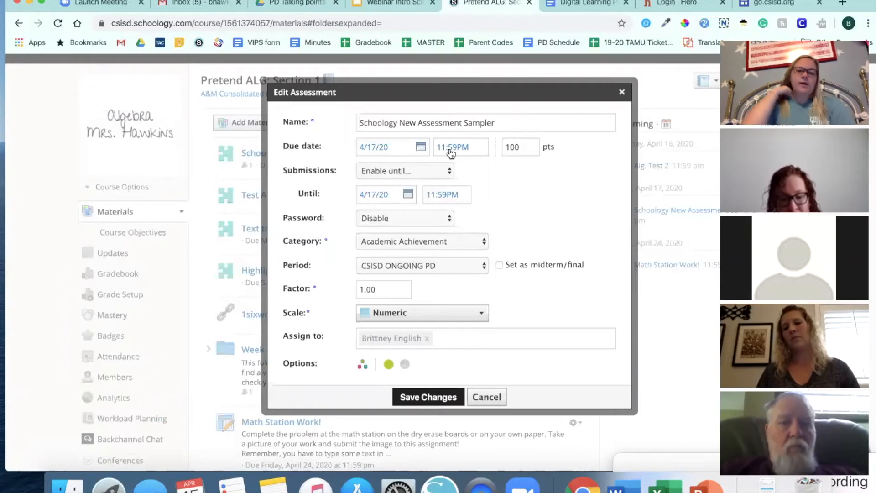
left_click(364, 171)
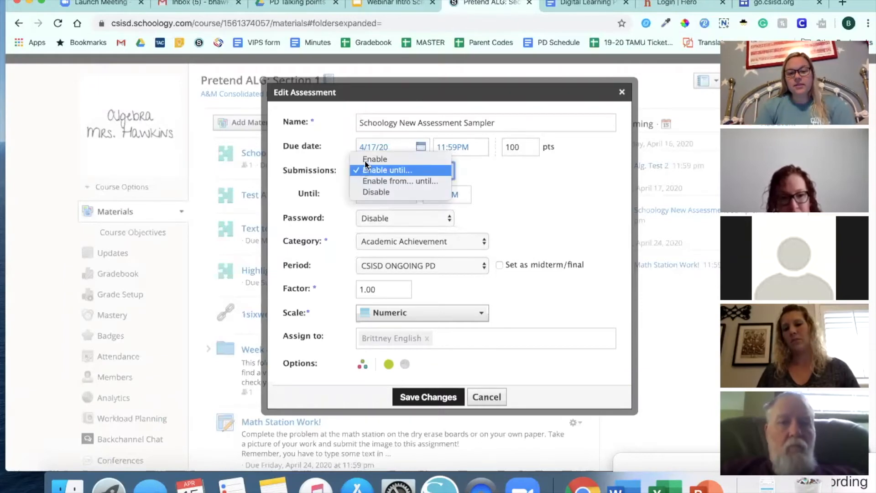
left_click(367, 190)
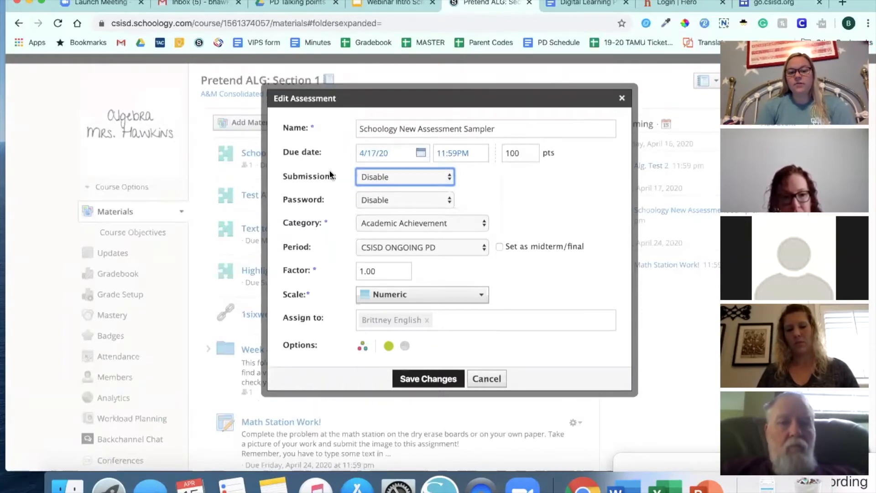
left_click(366, 177)
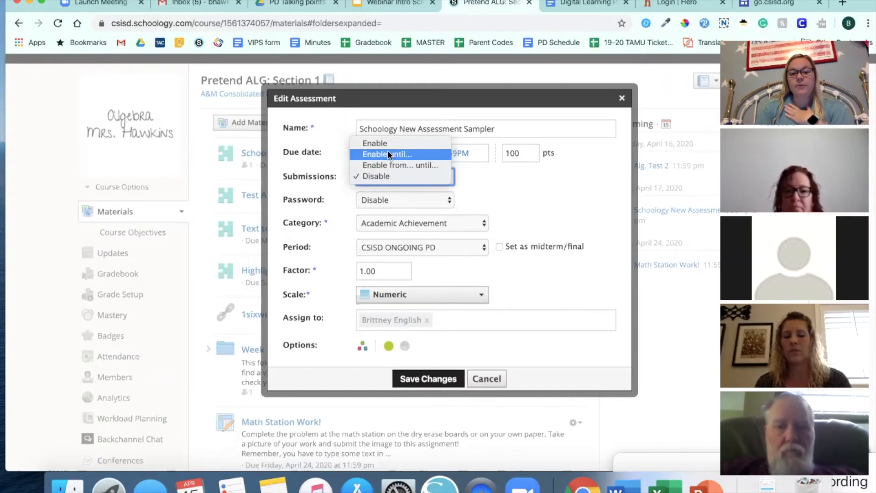
left_click(388, 153)
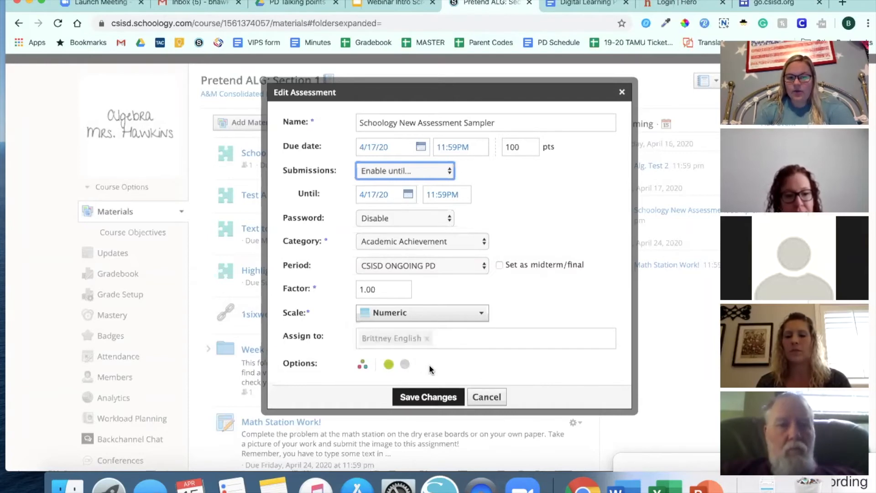
scroll(429, 365, "up", 5)
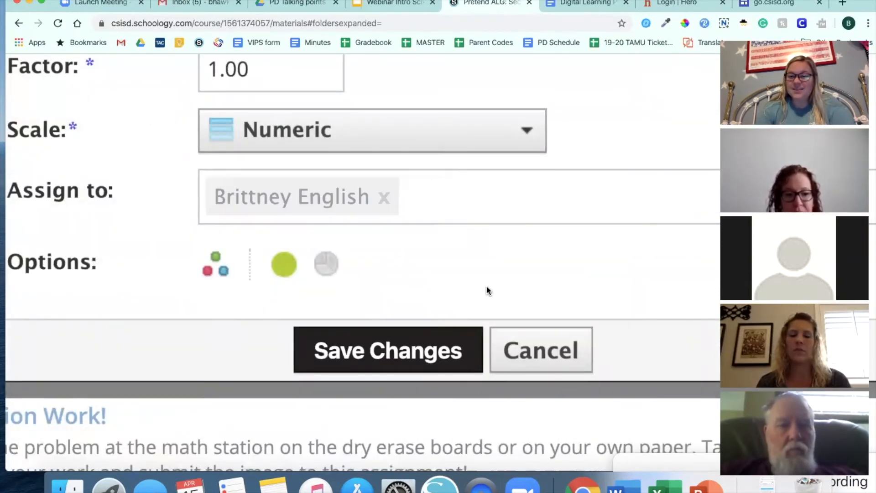
scroll(486, 286, "down", 5)
left_click(453, 308)
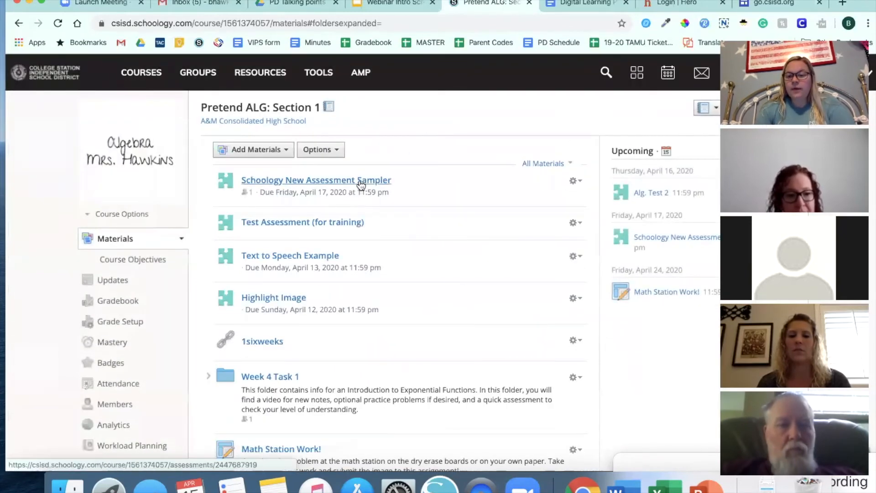
Open the setup page of the Schoology New Assessment Sampler and review its student instructions
left_click(360, 184)
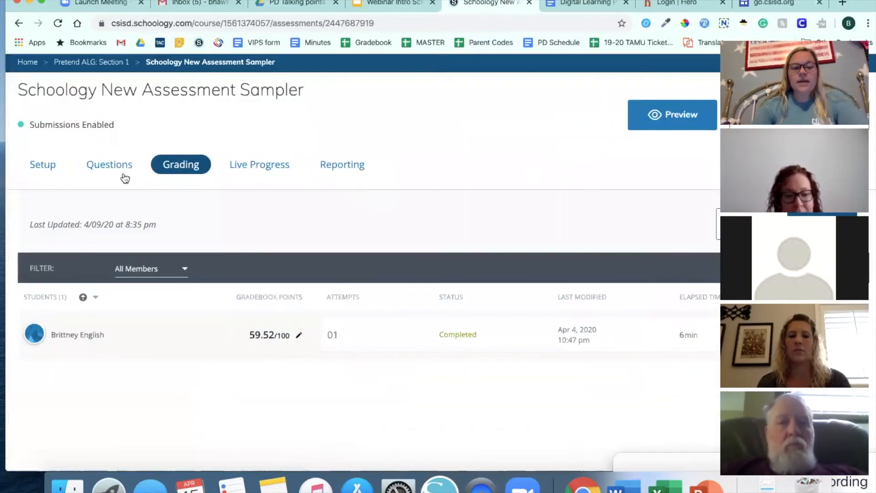
left_click(43, 165)
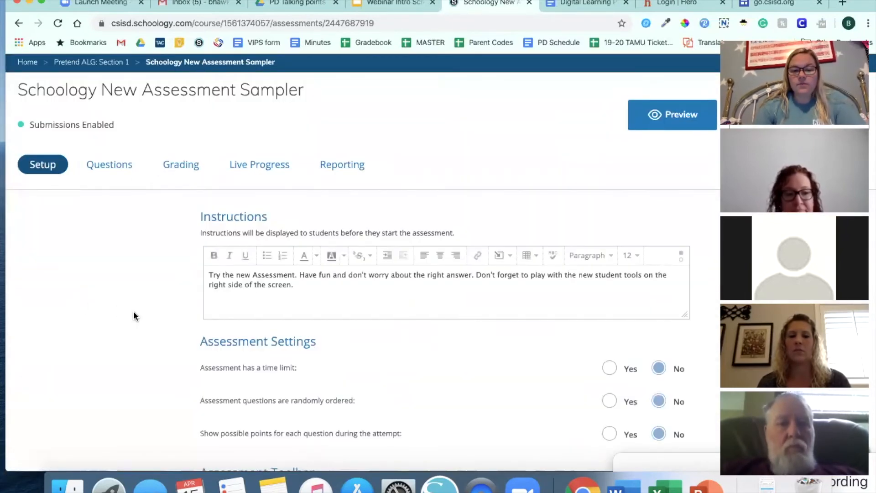
left_click_drag(296, 285, 208, 273)
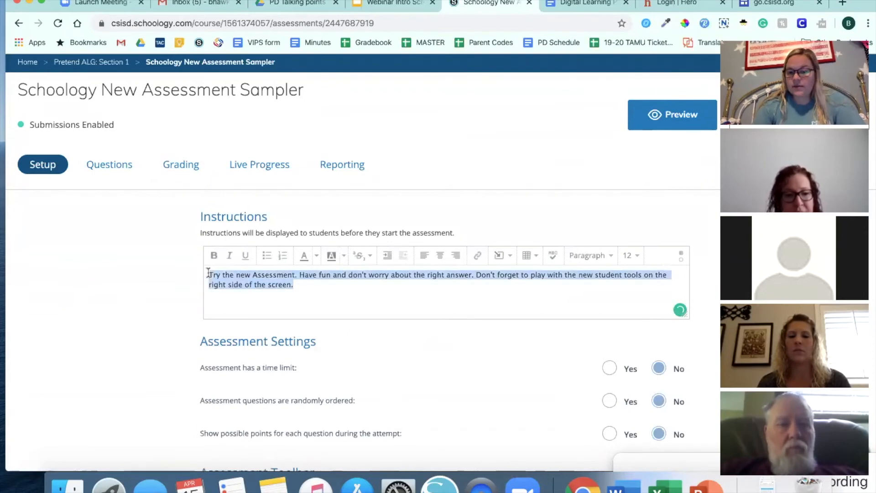
left_click(304, 288)
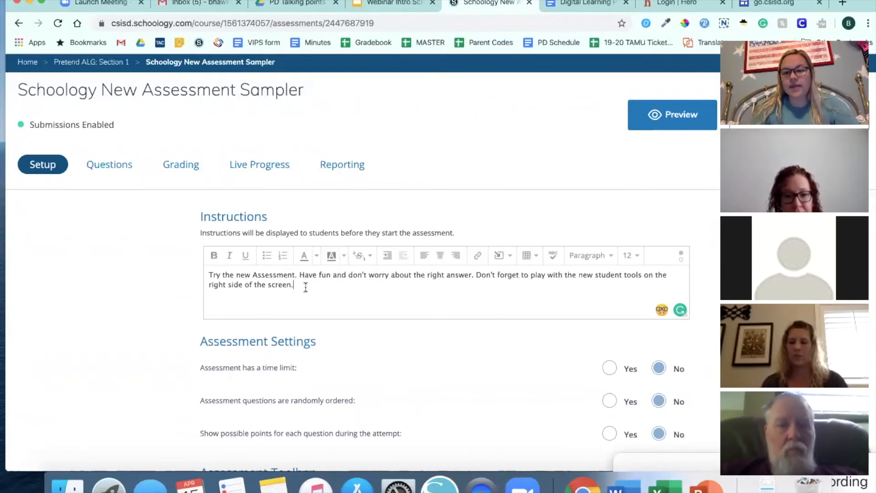
Try the whole instructions text at font size 24 and return it to size 12
left_click_drag(293, 287, 212, 272)
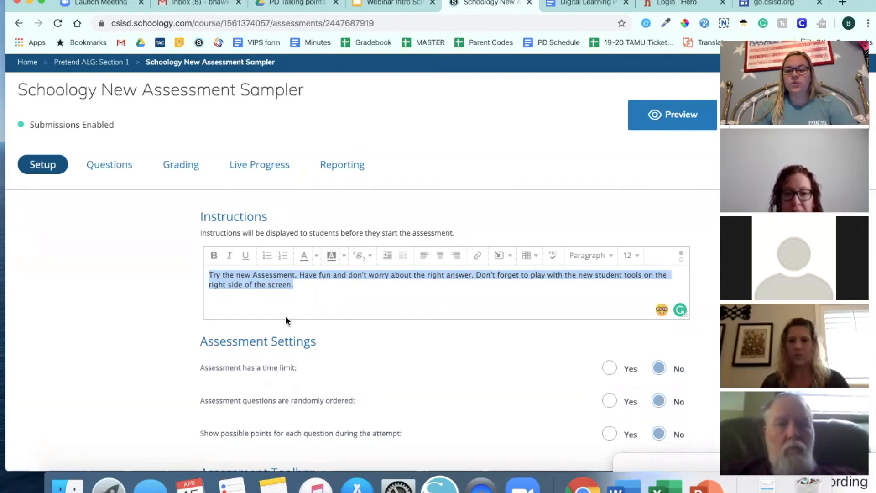
left_click(628, 256)
left_click(631, 387)
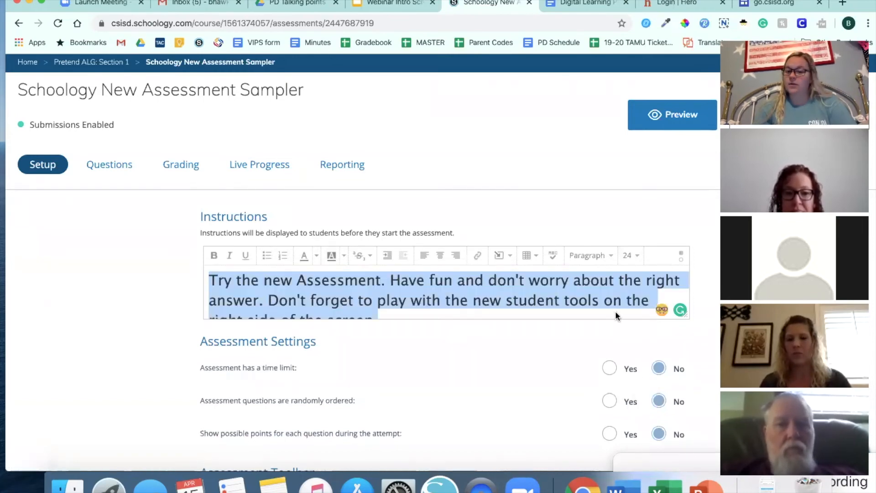
left_click(630, 256)
left_click(636, 292)
left_click(483, 356)
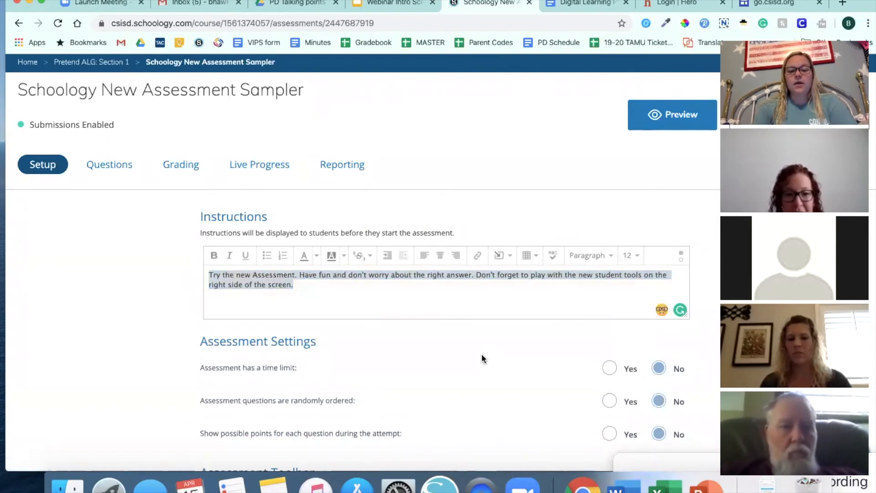
left_click(303, 287)
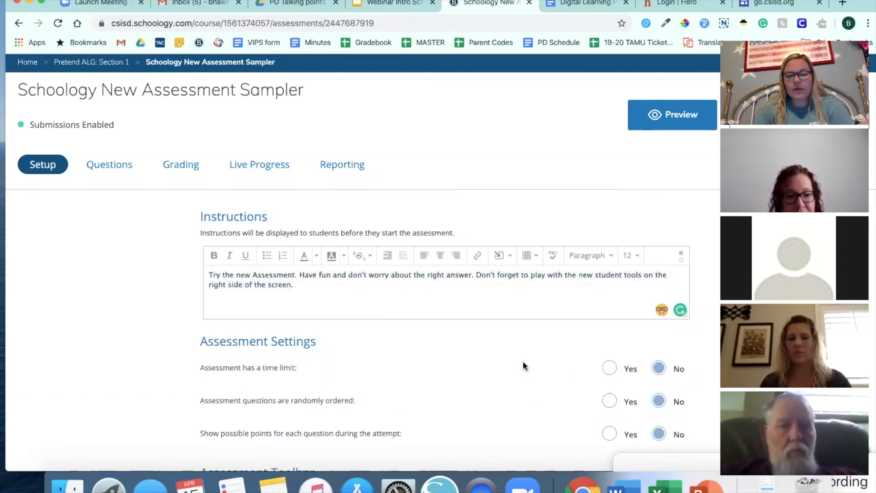
Review the assessment's toolbar and student settings, including the text to speech option with screen masking
scroll(522, 360, "down", 7)
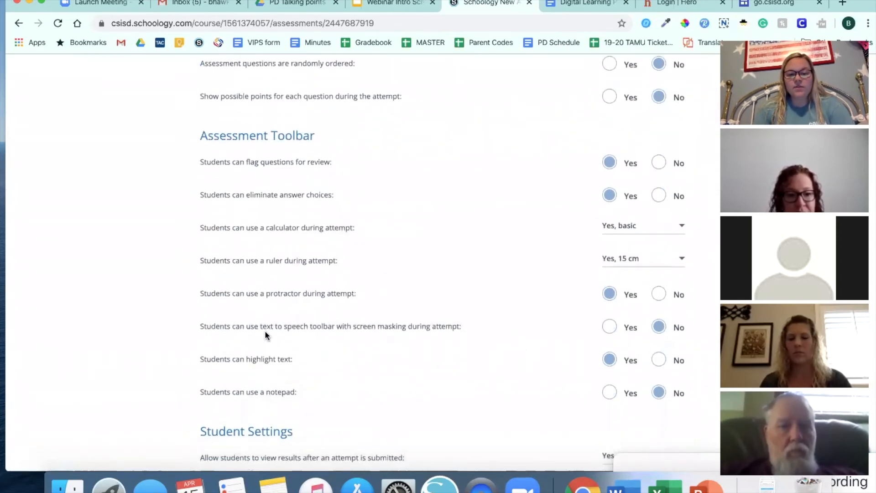
left_click_drag(199, 326, 458, 326)
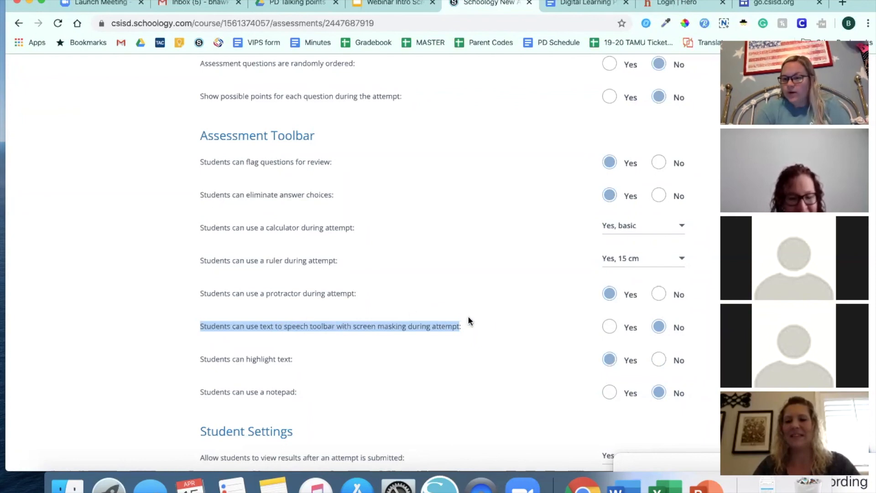
left_click(502, 318)
scroll(503, 318, "down", 3)
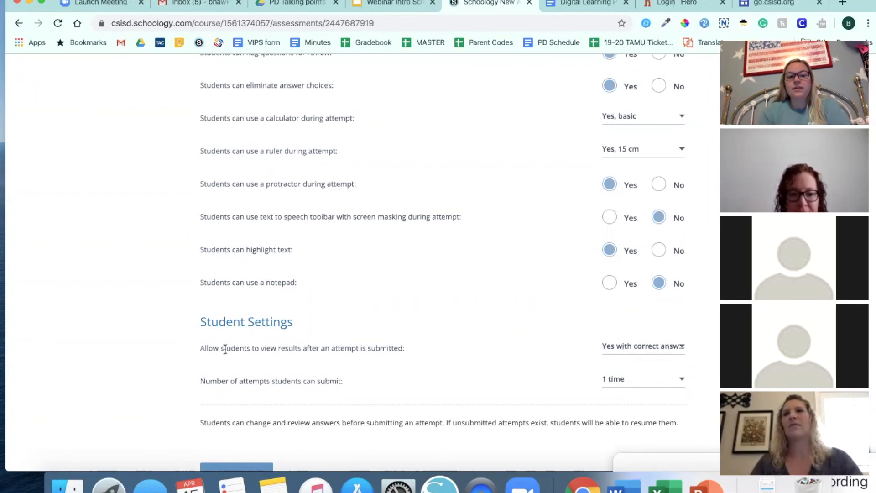
scroll(225, 349, "up", 10)
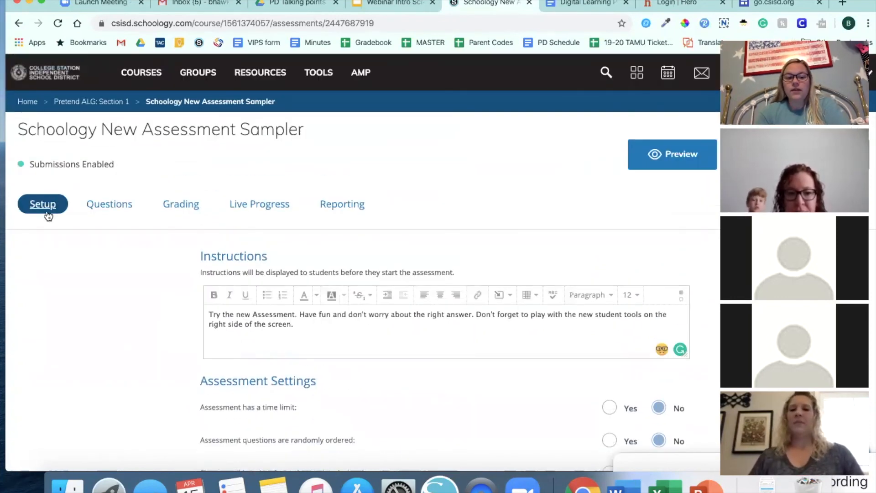